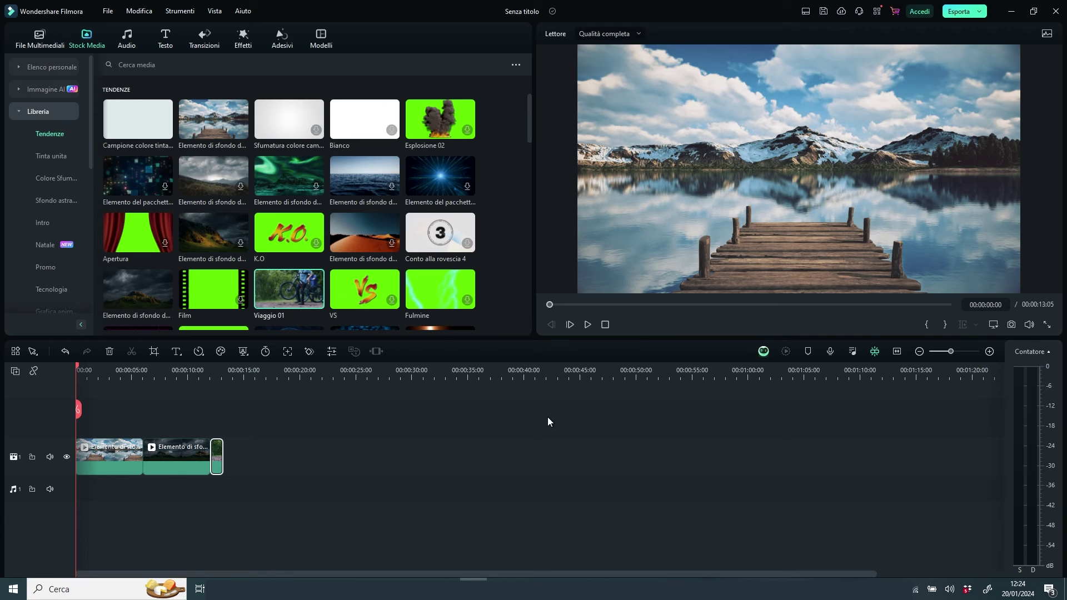
- Show the video scopes for the frame at 00:00:03:01 and step through the two- and three-scope layouts to the single-scope layout
{"action": "left_click", "coordinate": [109, 373]}
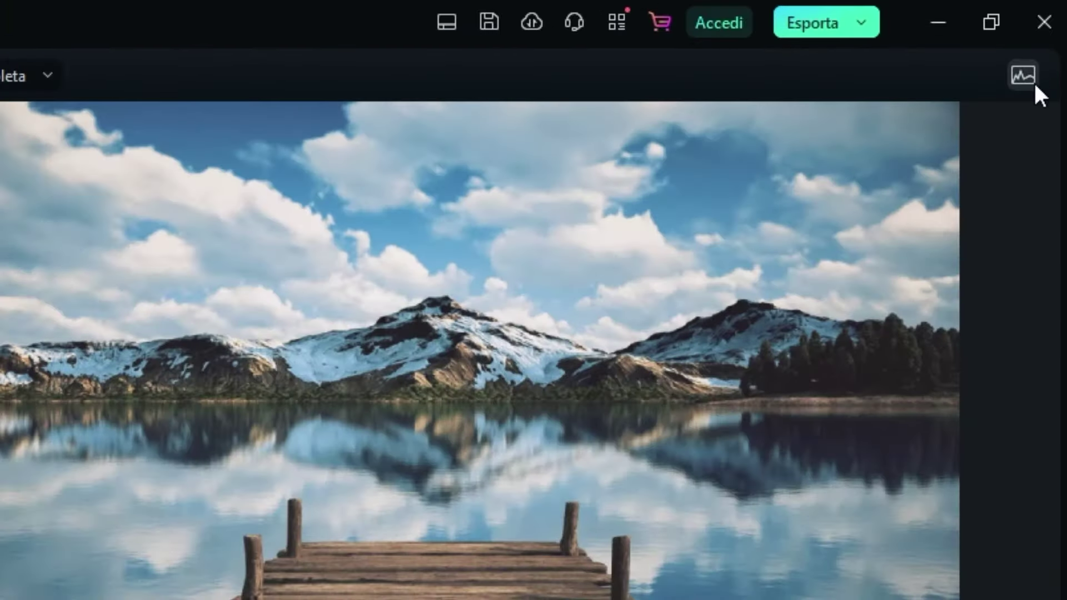
{"action": "left_click", "coordinate": [1023, 76]}
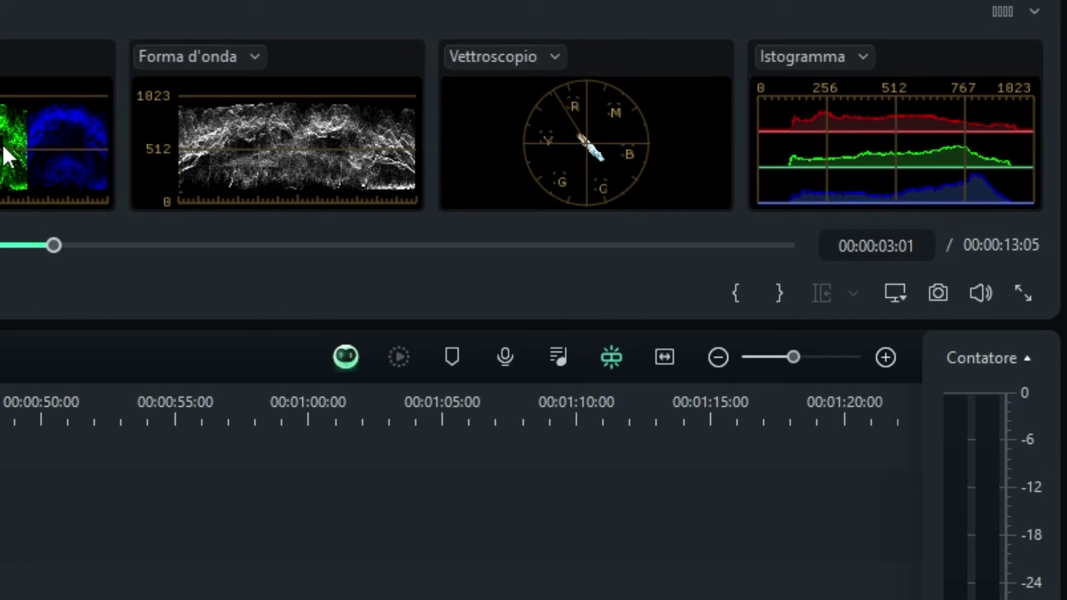
{"action": "left_click", "coordinate": [1033, 12]}
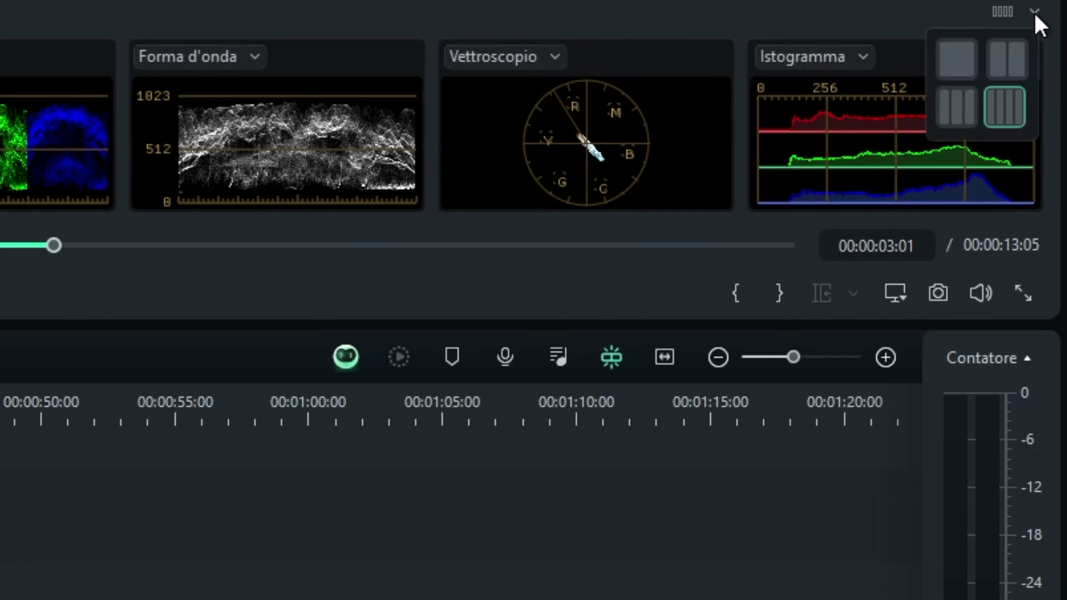
{"action": "left_click", "coordinate": [1015, 56]}
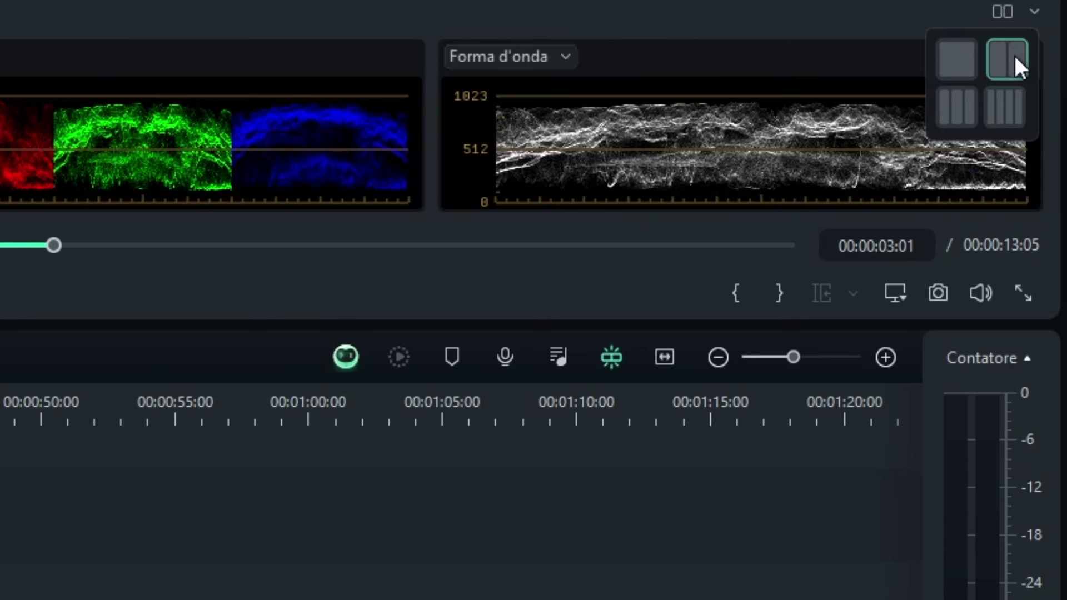
{"action": "left_click", "coordinate": [969, 118]}
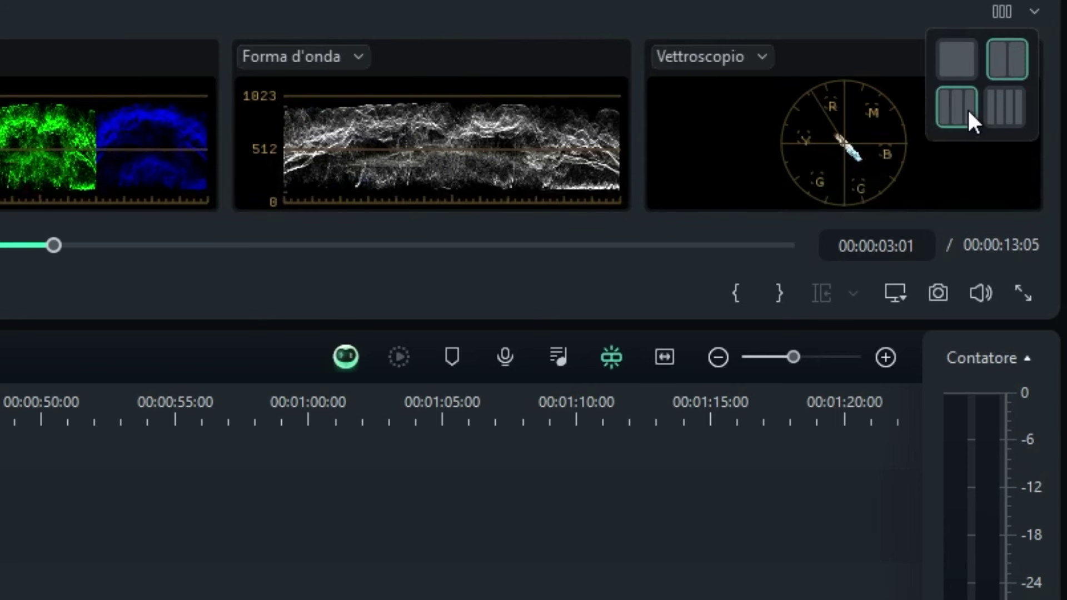
{"action": "left_click", "coordinate": [954, 60]}
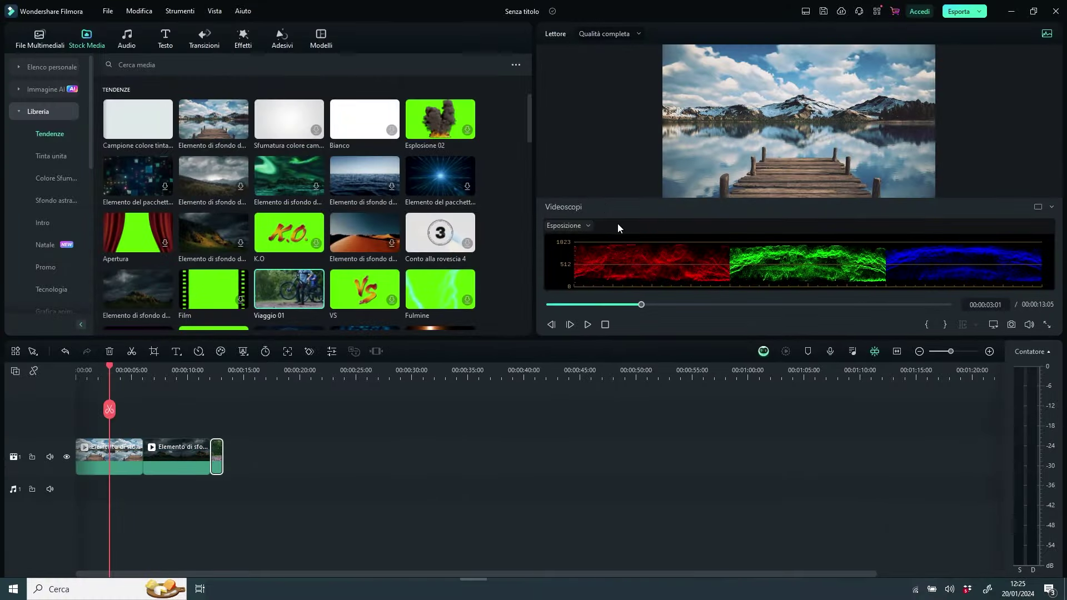
- View the Esposizione scope with the YRGB and YCbCr channels, ending back on RGB
{"action": "left_click", "coordinate": [587, 225]}
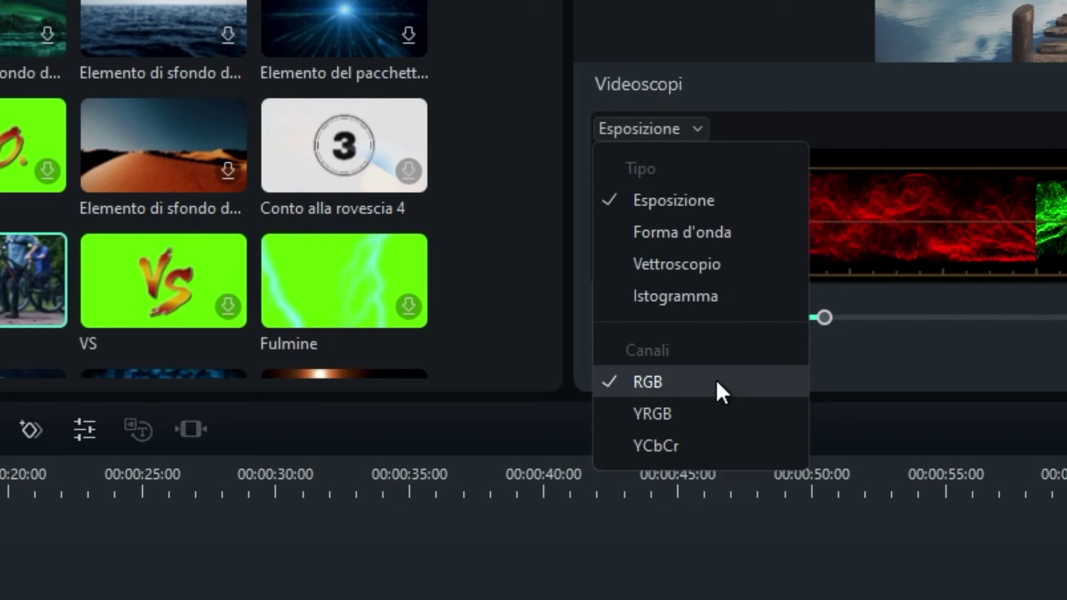
{"action": "left_click", "coordinate": [729, 415]}
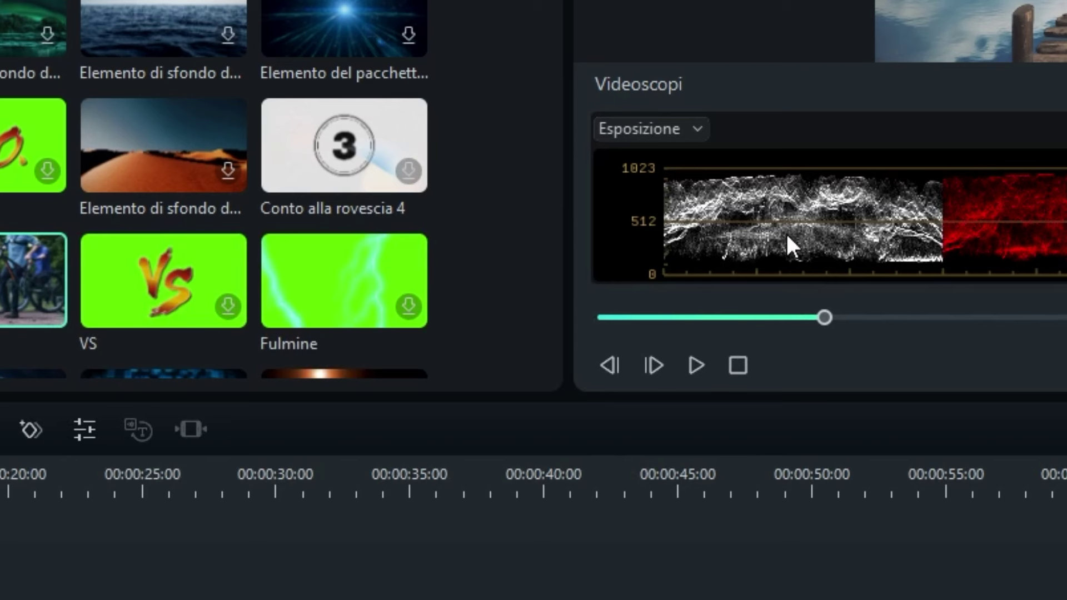
{"action": "left_click", "coordinate": [699, 130]}
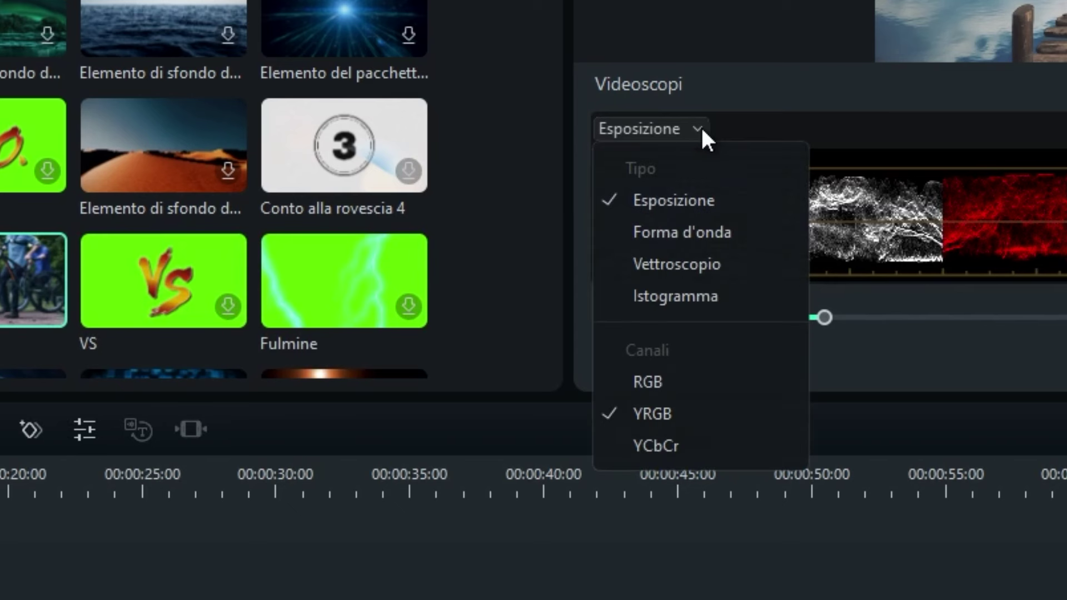
{"action": "left_click", "coordinate": [690, 451]}
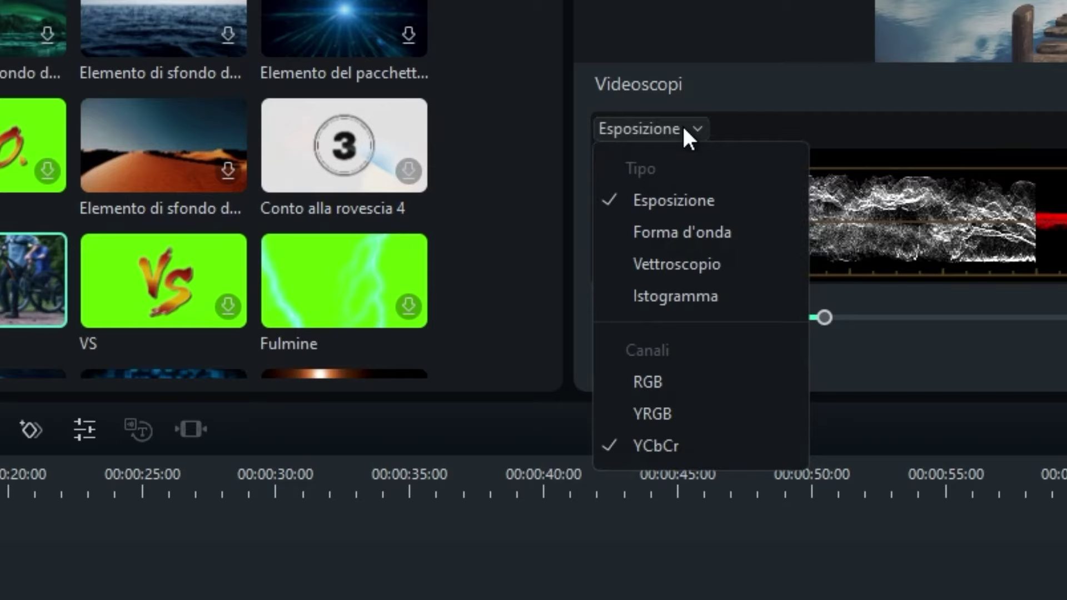
{"action": "left_click", "coordinate": [682, 383]}
- View the Forma d'onda, Vettroscopio and Istogramma scopes in turn, ending back on Esposizione
{"action": "left_click", "coordinate": [673, 126]}
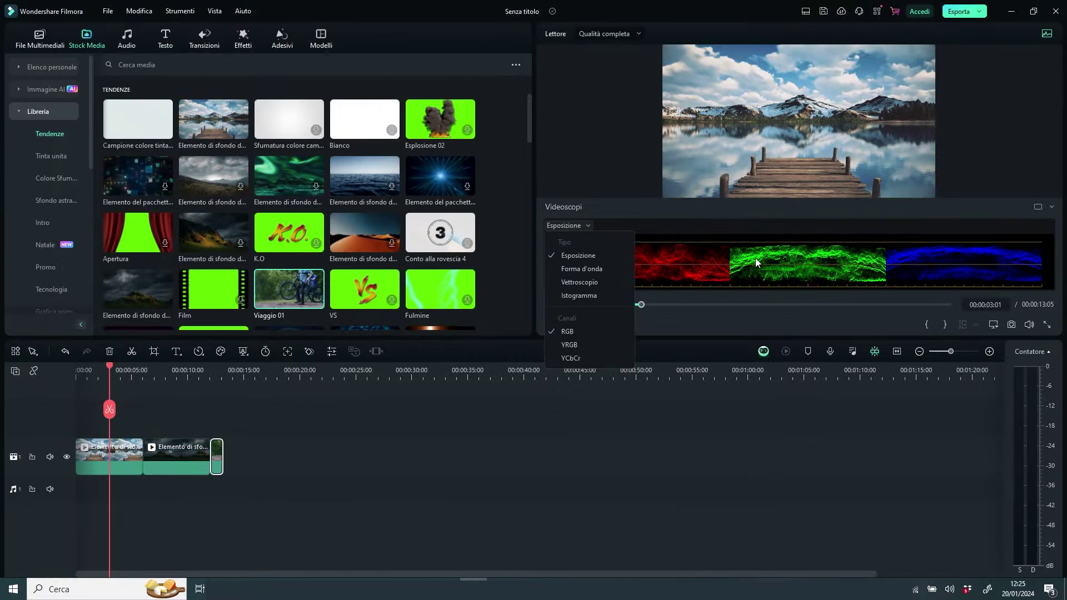
{"action": "left_click", "coordinate": [609, 268]}
{"action": "left_click", "coordinate": [586, 222]}
{"action": "left_click", "coordinate": [580, 281]}
{"action": "left_click", "coordinate": [588, 226]}
{"action": "left_click", "coordinate": [593, 294]}
{"action": "left_click", "coordinate": [583, 225]}
{"action": "left_click", "coordinate": [581, 255]}
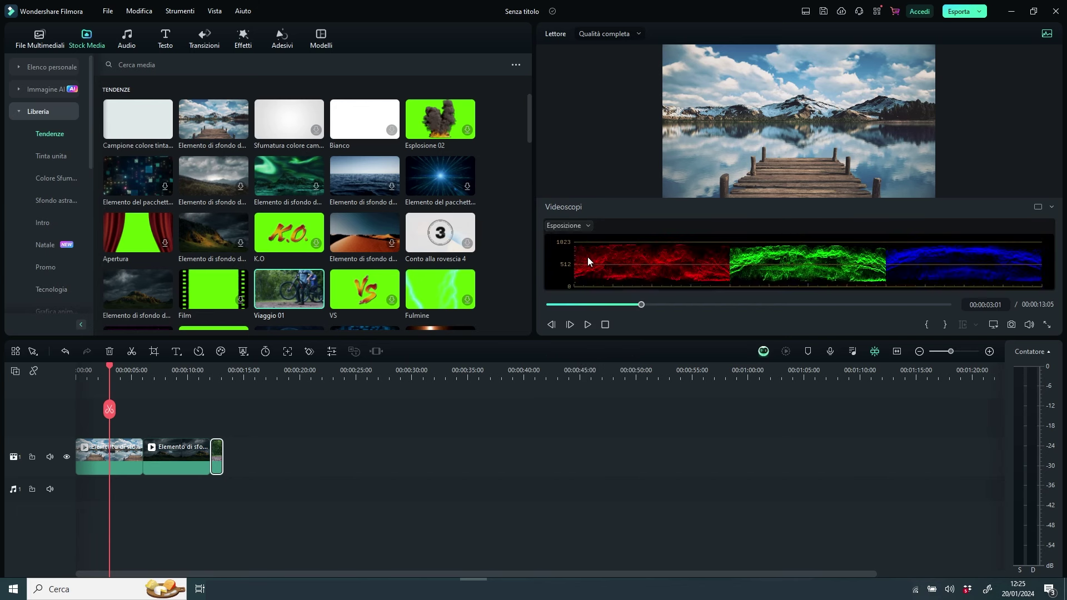
- Enlarge the player area above the timeline and give the video scope more height below the preview
{"action": "left_click", "coordinate": [1050, 208]}
{"action": "left_click_drag", "start_coordinate": [662, 337], "coordinate": [669, 405]}
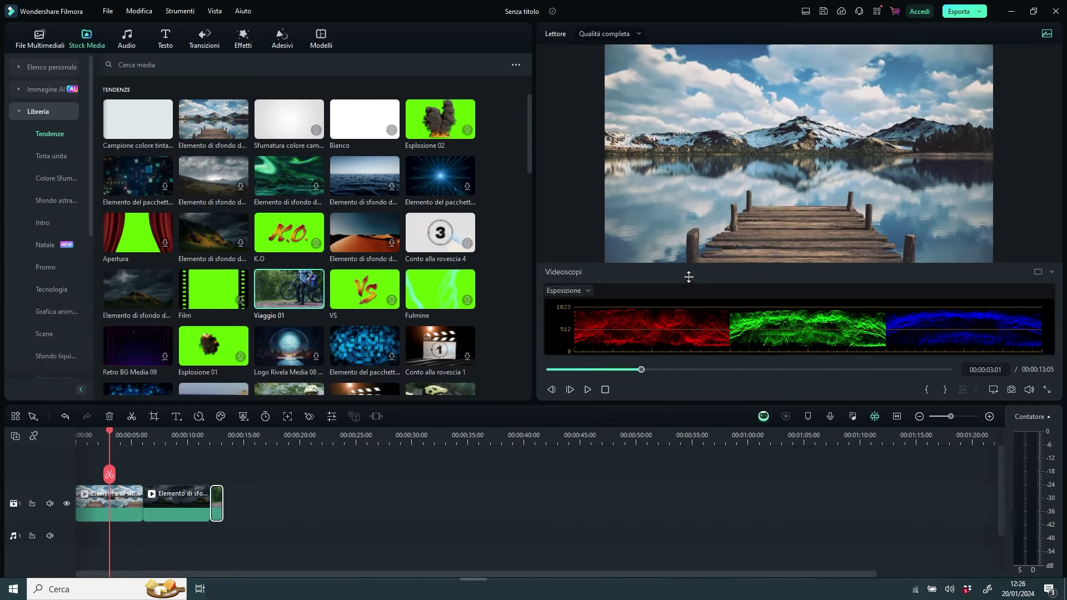
{"action": "left_click_drag", "start_coordinate": [688, 264], "coordinate": [690, 189]}
{"action": "left_click_drag", "start_coordinate": [692, 401], "coordinate": [683, 471]}
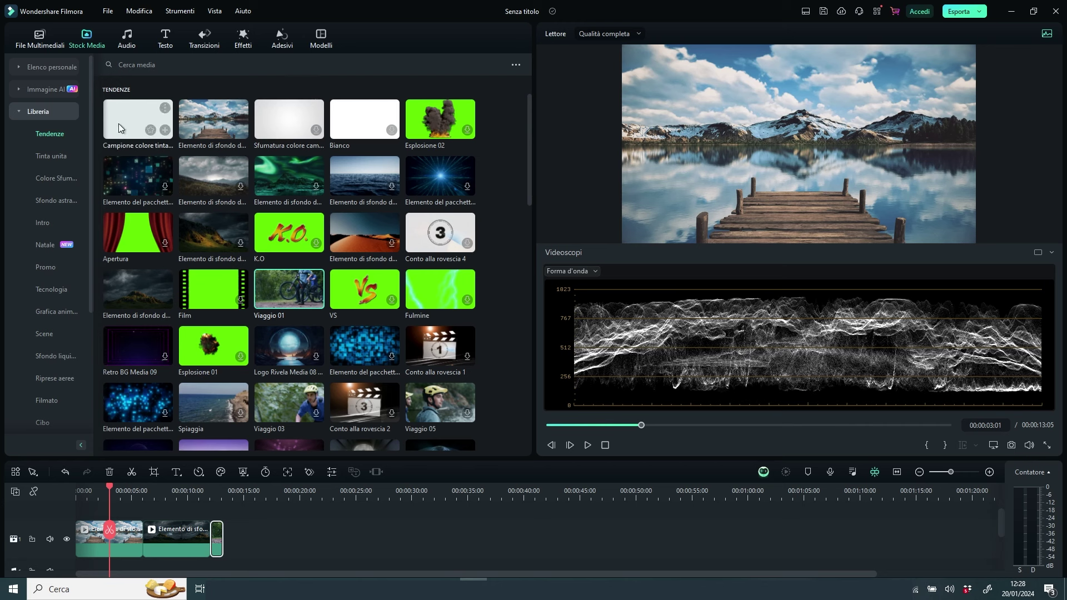
- Add the light solid-colour sample from the stock library to a track above the lake clip, starting at 00:00
{"action": "left_click_drag", "start_coordinate": [121, 129], "coordinate": [76, 520]}
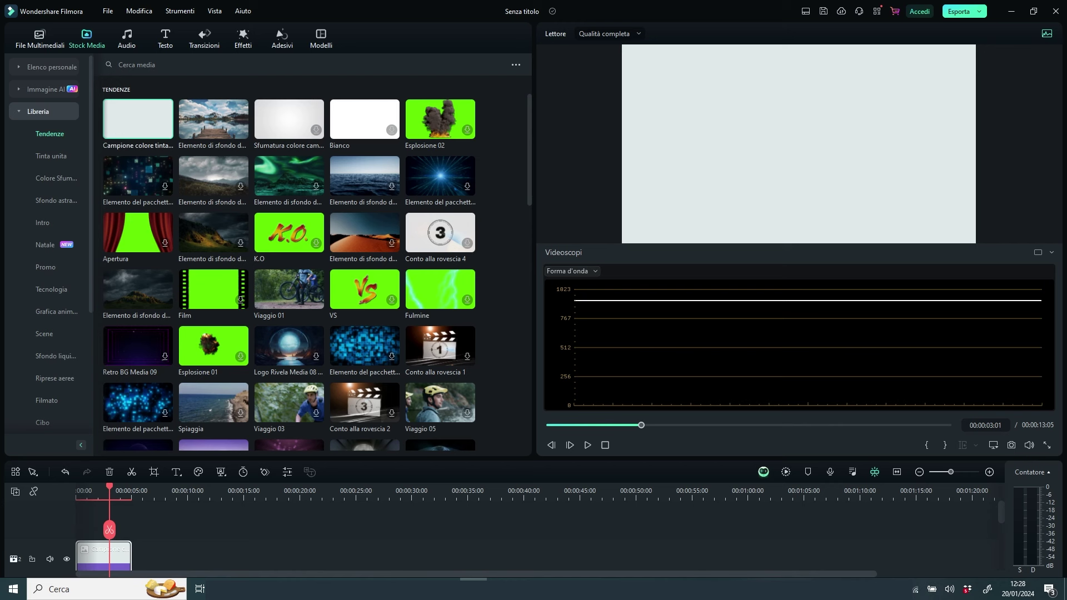
{"action": "scroll", "coordinate": [1001, 517], "scroll_direction": "down", "scroll_amount": 1}
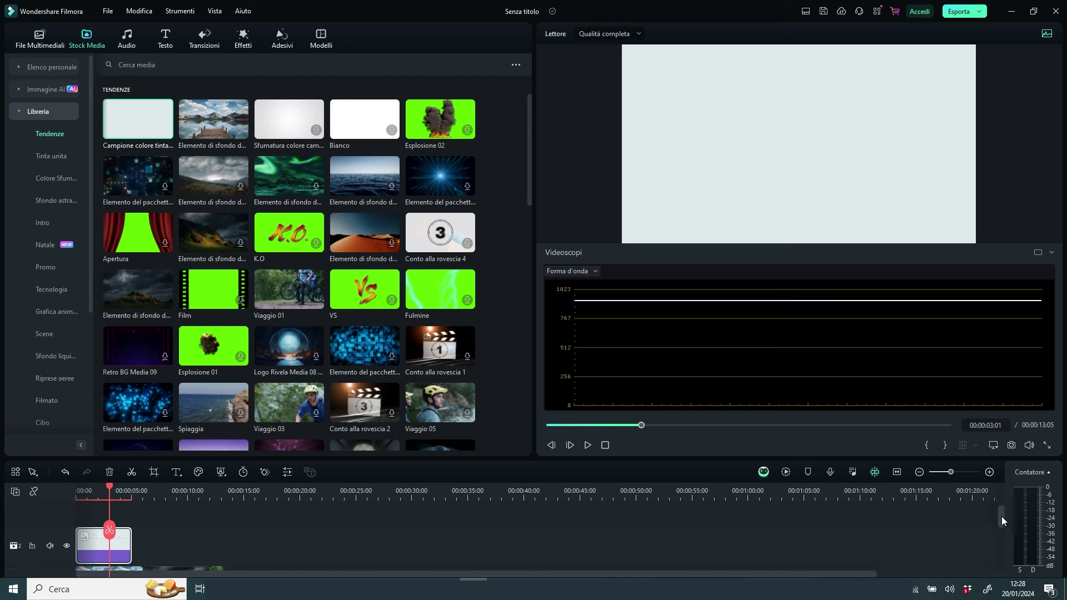
{"action": "left_click_drag", "start_coordinate": [1001, 515], "coordinate": [1001, 519]}
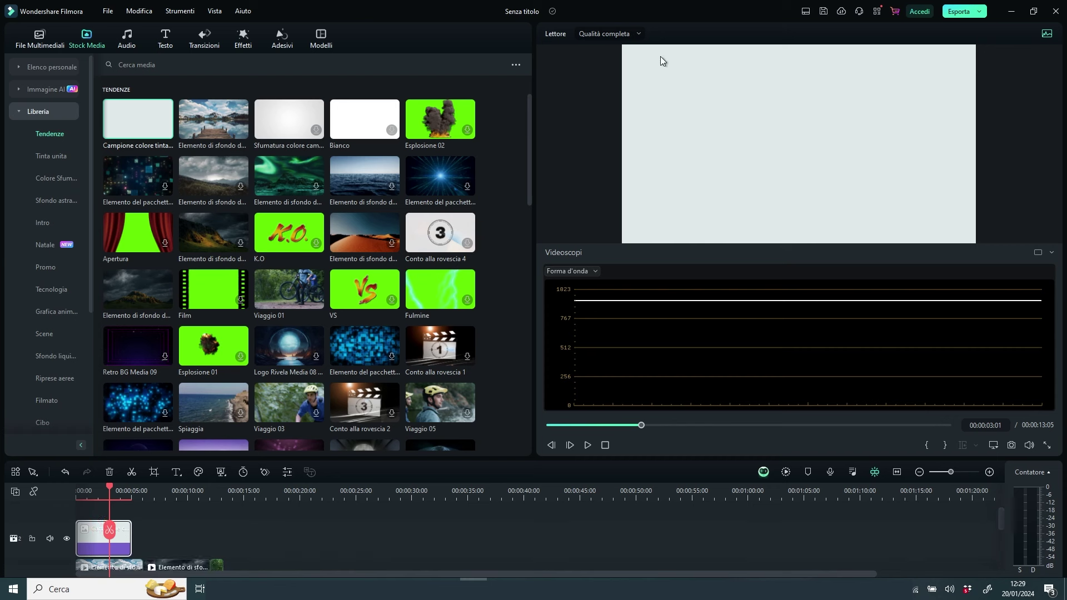
{"action": "scroll", "coordinate": [122, 541], "scroll_direction": "up", "scroll_amount": 1}
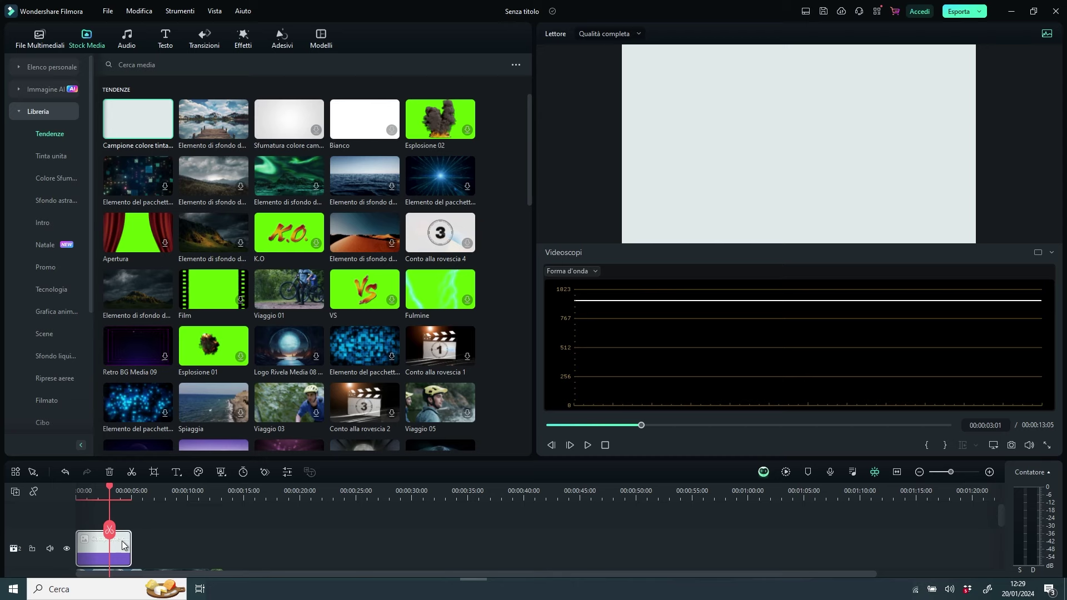
- Scale the solid-colour sample to about 9.43% and position it over the lake image at about X -873.28, Y 102.19 px
{"action": "double_click", "coordinate": [123, 544]}
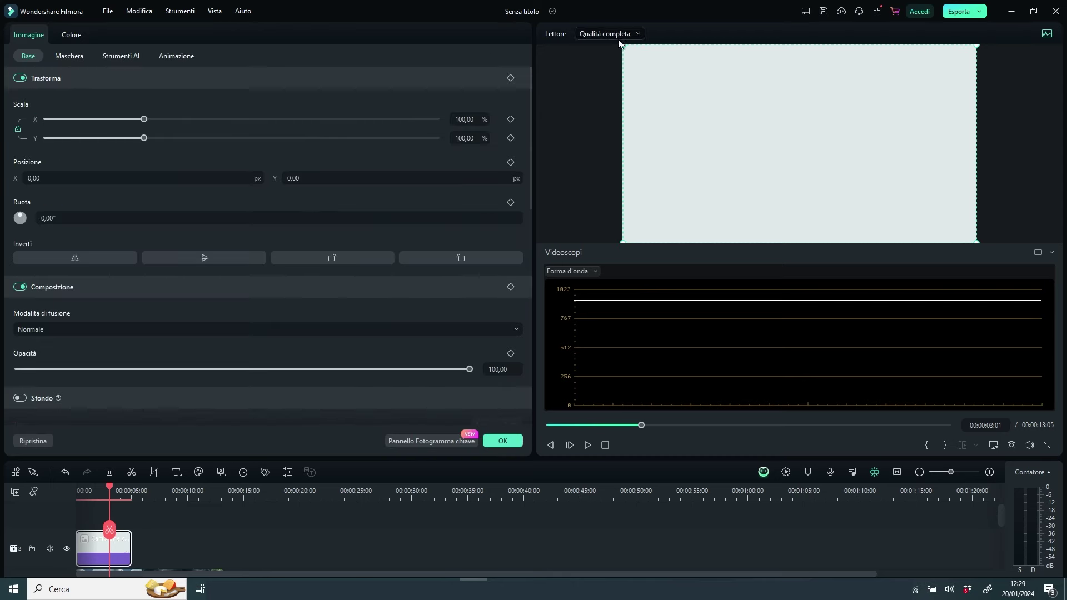
{"action": "left_click_drag", "start_coordinate": [623, 46], "coordinate": [676, 75]}
{"action": "left_click_drag", "start_coordinate": [289, 0], "coordinate": [915, 188]}
{"action": "left_click_drag", "start_coordinate": [950, 211], "coordinate": [191, 57]}
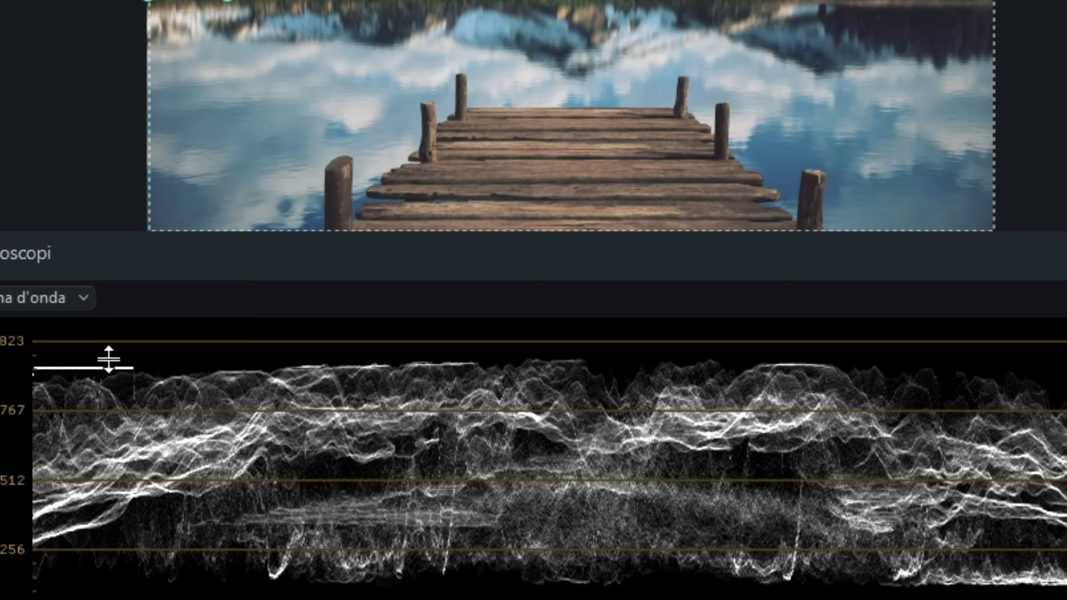
{"action": "left_click_drag", "start_coordinate": [182, 8], "coordinate": [371, 114]}
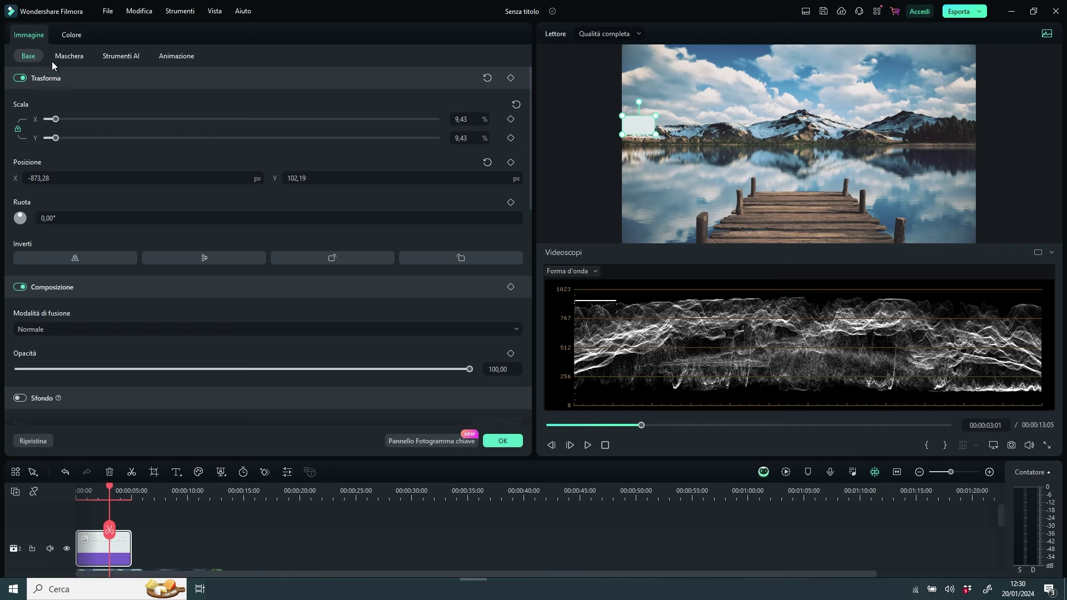
- Adjust the Esposizione of the solid-colour sample to test how its brightness shifts the waveform
{"action": "left_click", "coordinate": [75, 35]}
{"action": "scroll", "coordinate": [193, 310], "scroll_direction": "down", "scroll_amount": 3}
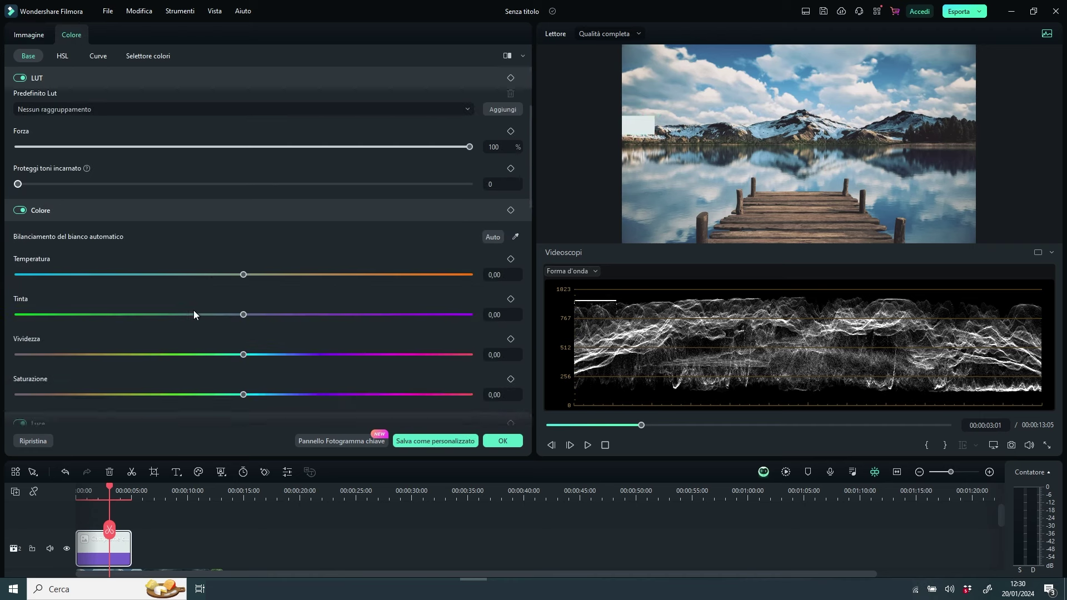
{"action": "scroll", "coordinate": [194, 315], "scroll_direction": "down", "scroll_amount": 3}
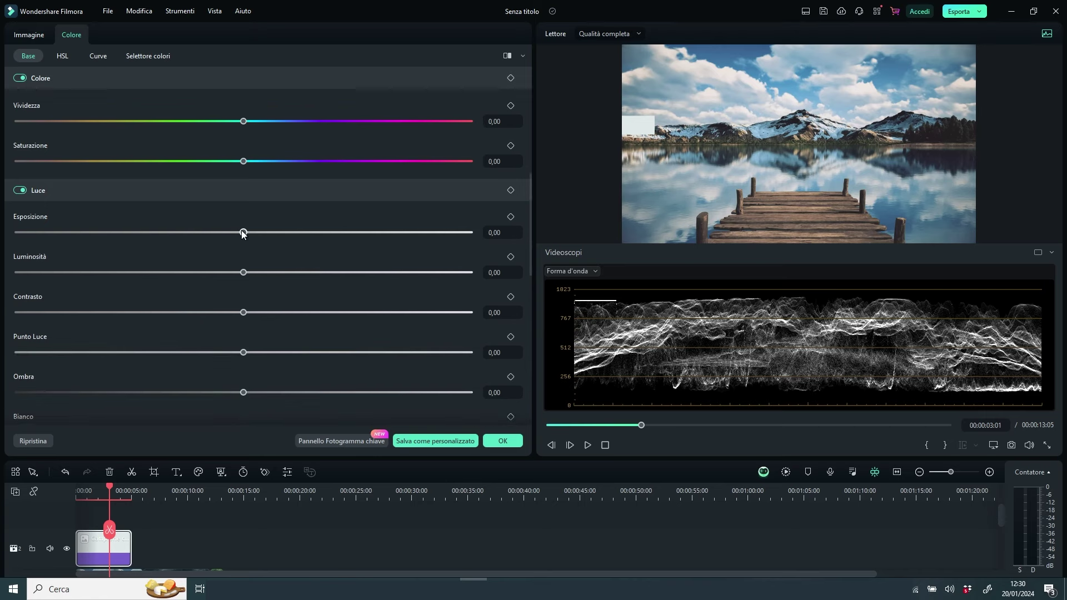
{"action": "left_click_drag", "start_coordinate": [243, 232], "coordinate": [197, 232]}
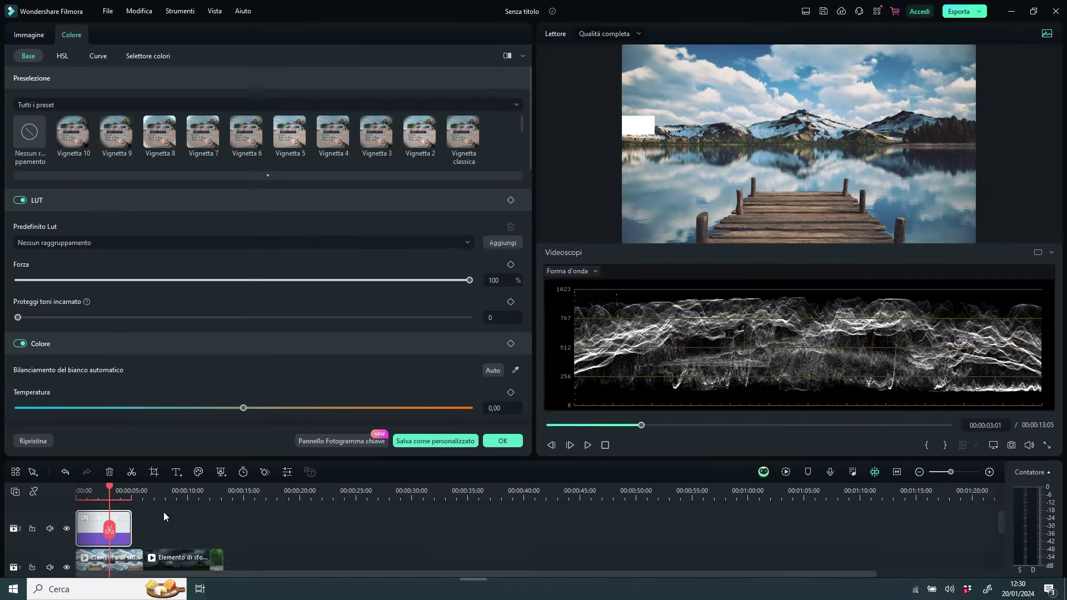
- Move the solid-colour sample clip to about 00:00:14 on its track, clear of the lake clip, and select the lake clip
{"action": "left_click_drag", "start_coordinate": [121, 536], "coordinate": [281, 534]}
{"action": "left_click", "coordinate": [123, 523]}
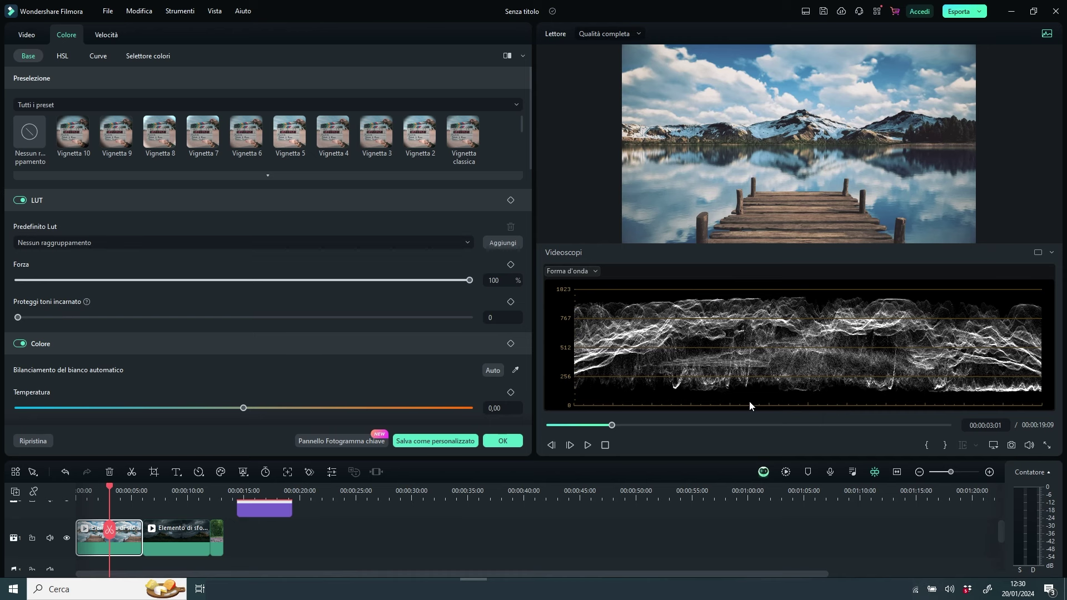
- Try strongly raising and lowering the lake clip's Esposizione while comparing the waveform
{"action": "scroll", "coordinate": [288, 316], "scroll_direction": "down", "scroll_amount": 3}
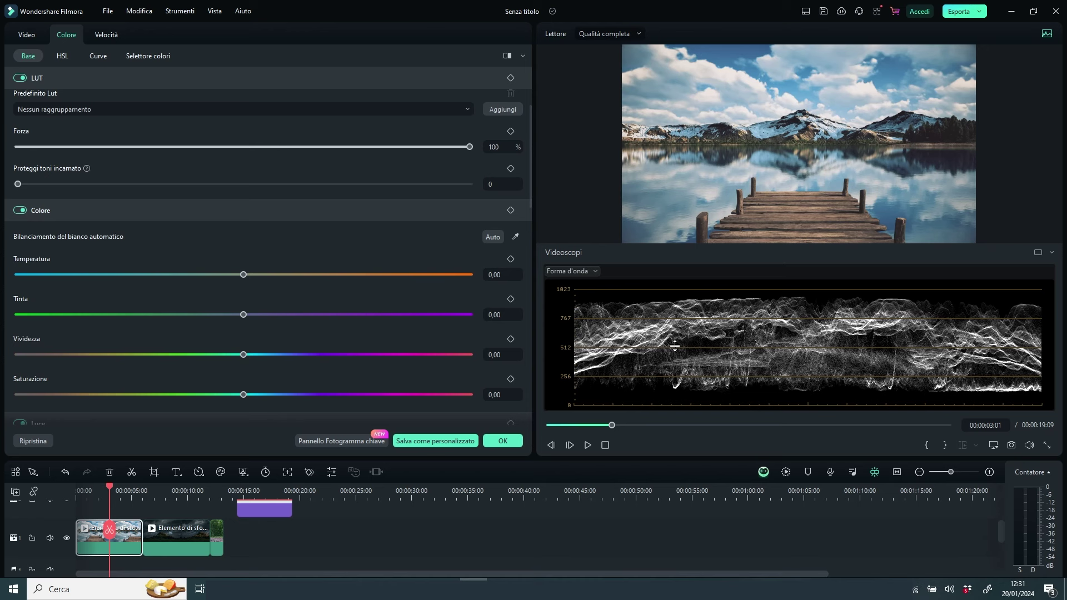
{"action": "scroll", "coordinate": [164, 249], "scroll_direction": "down", "scroll_amount": 5}
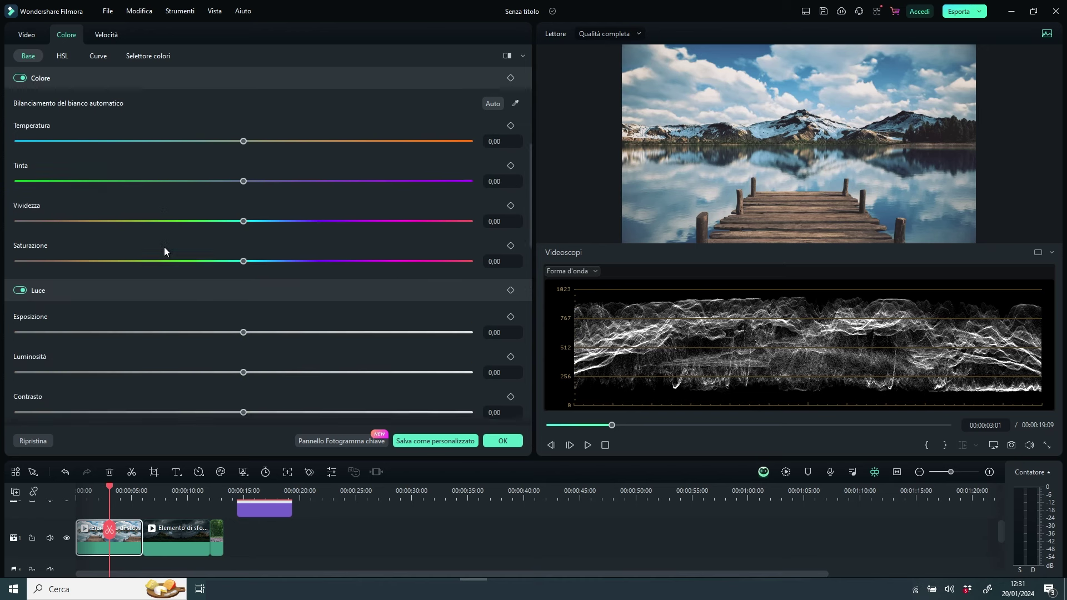
{"action": "scroll", "coordinate": [163, 251], "scroll_direction": "down", "scroll_amount": 1}
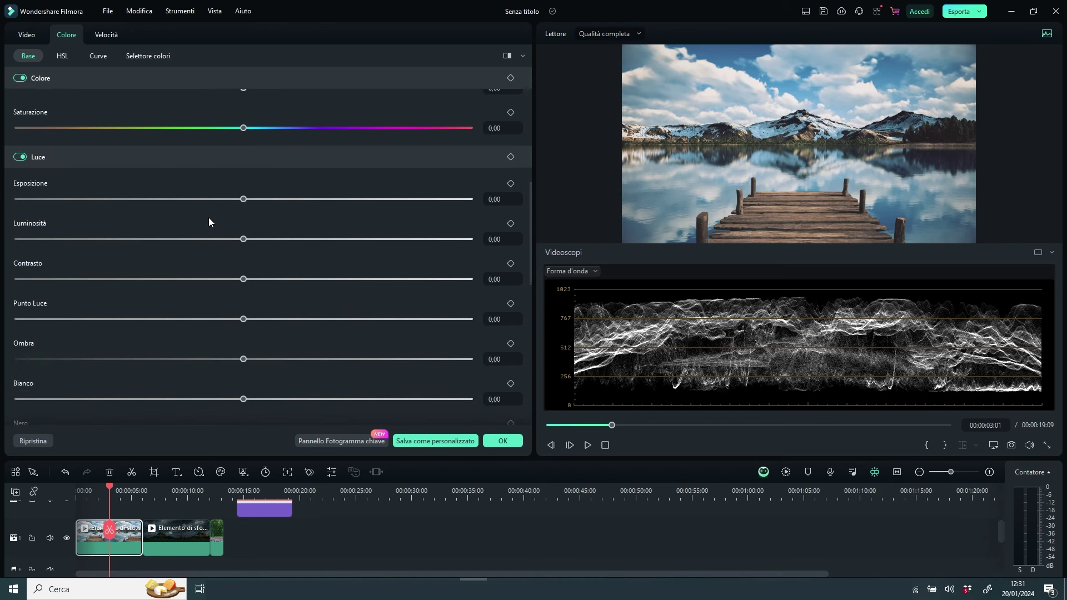
{"action": "left_click_drag", "start_coordinate": [244, 201], "coordinate": [265, 201]}
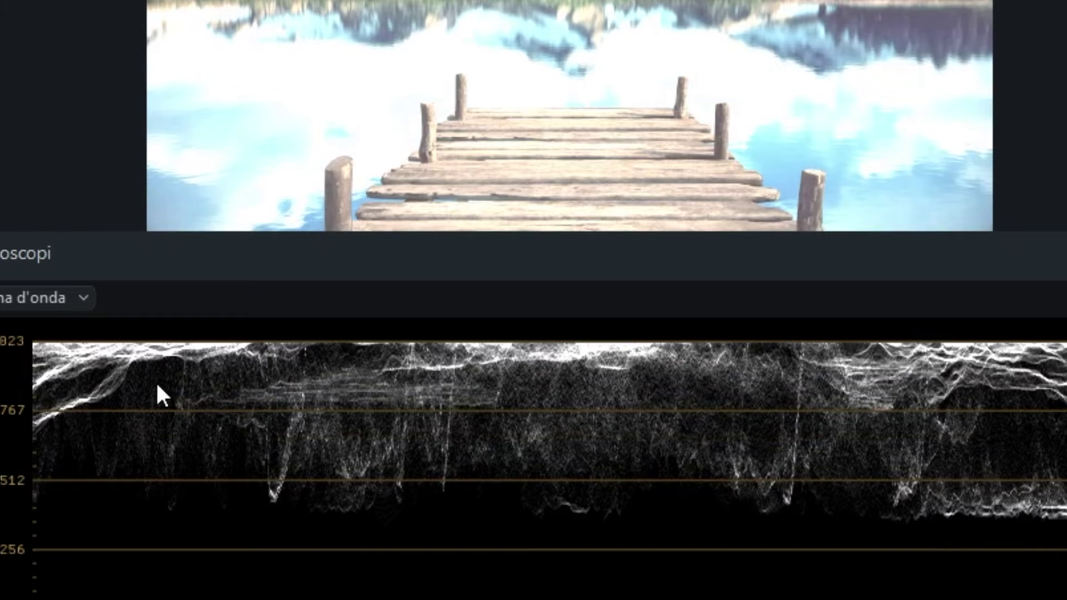
{"action": "left_click_drag", "start_coordinate": [299, 222], "coordinate": [136, 239]}
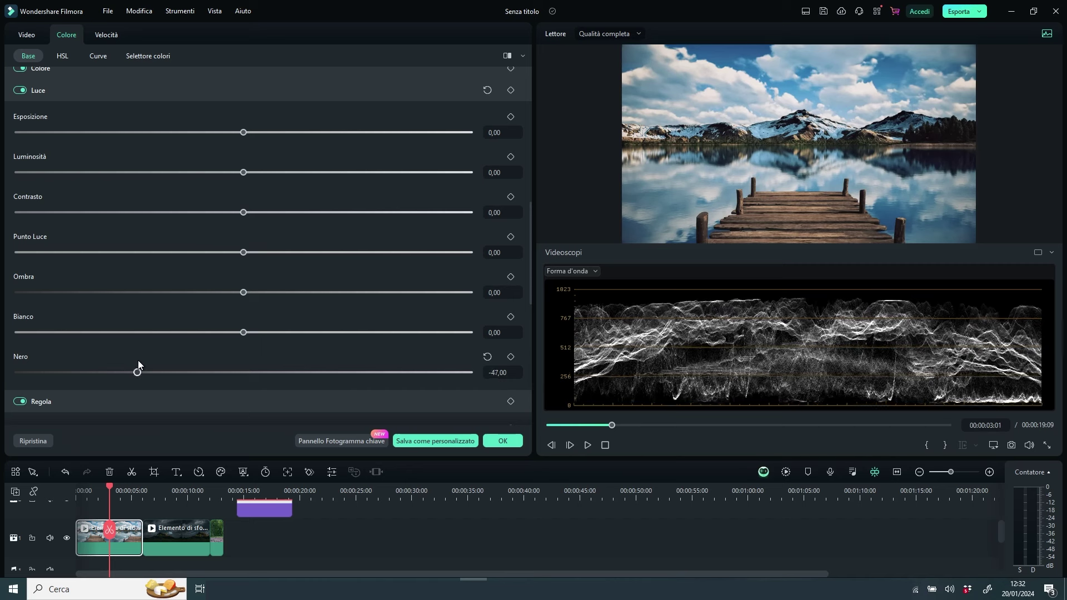
- Try Nero at -95 and a raised Bianco on the lake clip, resetting each adjustment
{"action": "left_click_drag", "start_coordinate": [138, 361], "coordinate": [30, 383]}
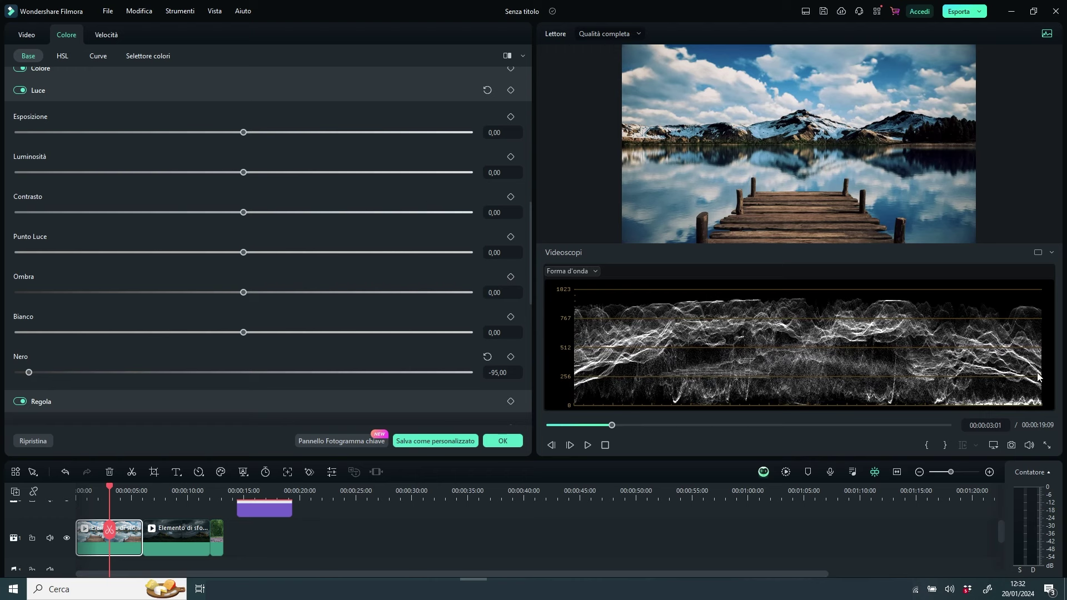
{"action": "double_click", "coordinate": [258, 371]}
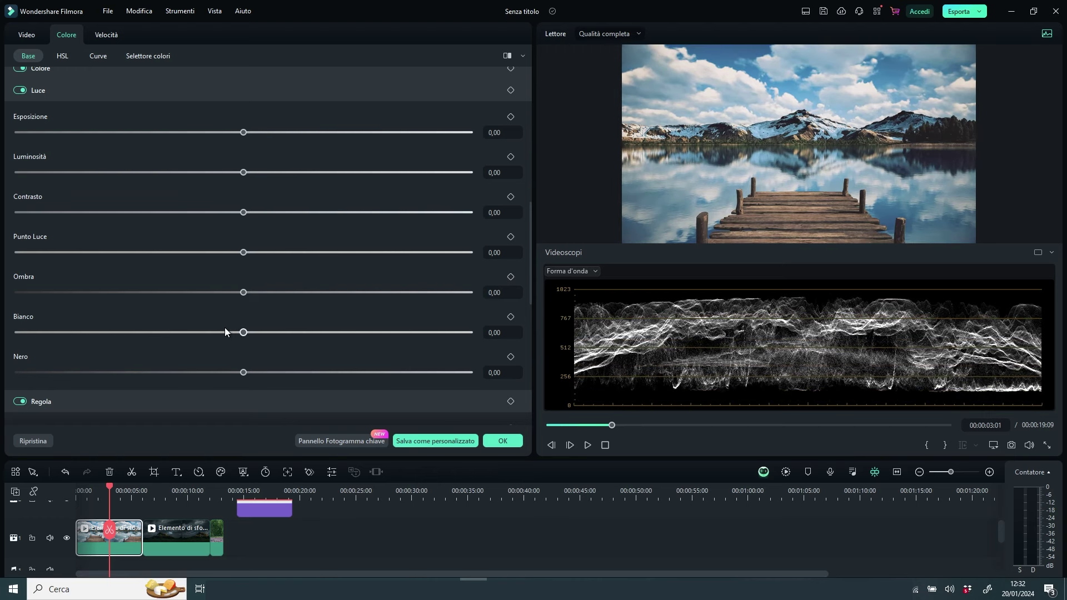
{"action": "left_click_drag", "start_coordinate": [239, 334], "coordinate": [291, 336]}
{"action": "double_click", "coordinate": [291, 336]}
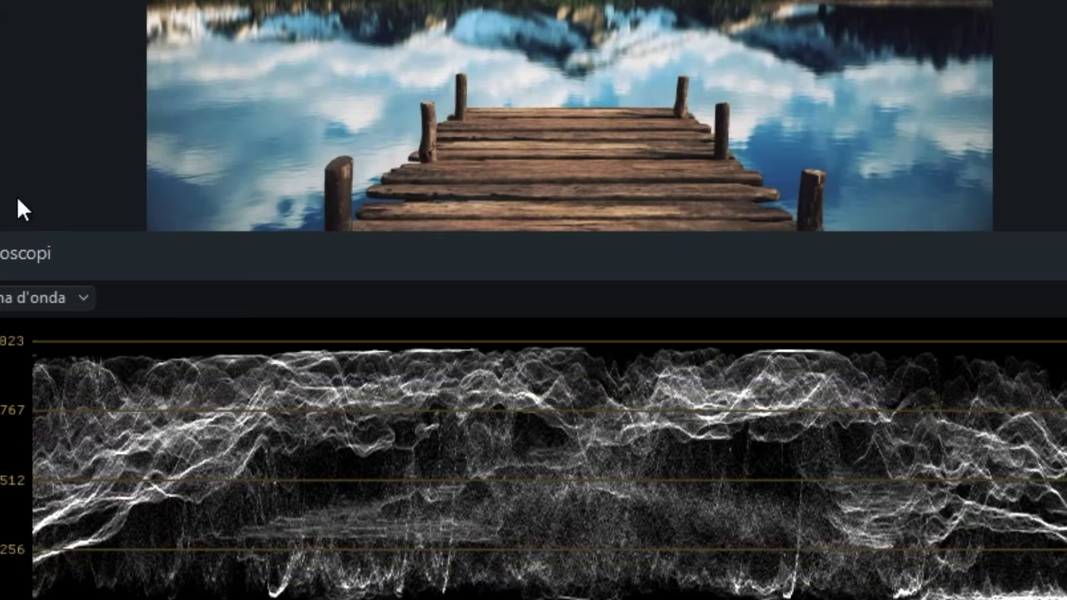
{"action": "left_click_drag", "start_coordinate": [17, 199], "coordinate": [0, 199]}
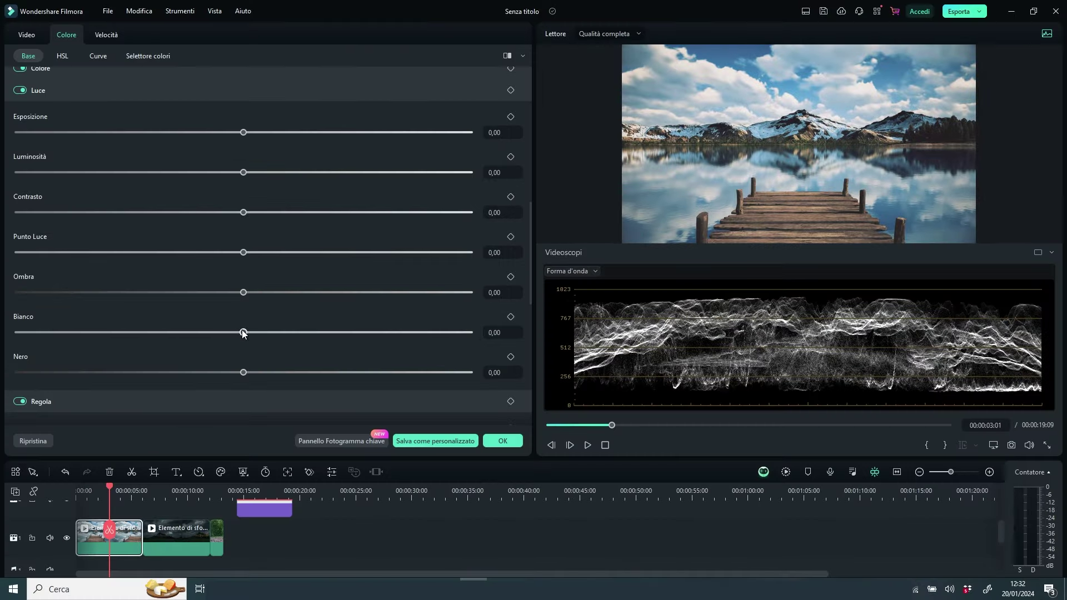
- Set the lake clip's Bianco to 21 and its Nero to -60 to widen the tonal range
{"action": "left_click_drag", "start_coordinate": [243, 333], "coordinate": [290, 332]}
{"action": "left_click_drag", "start_coordinate": [243, 372], "coordinate": [116, 375]}
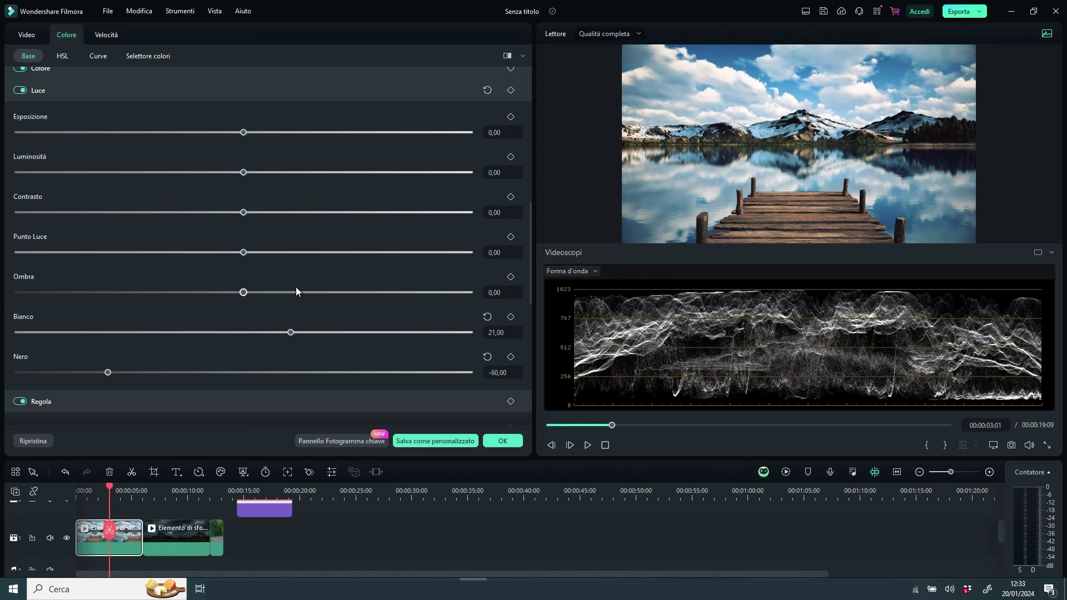
- Reset all of the lake clip's Luce adjustments and switch the video scope to the Esposizione type
{"action": "left_click", "coordinate": [486, 91]}
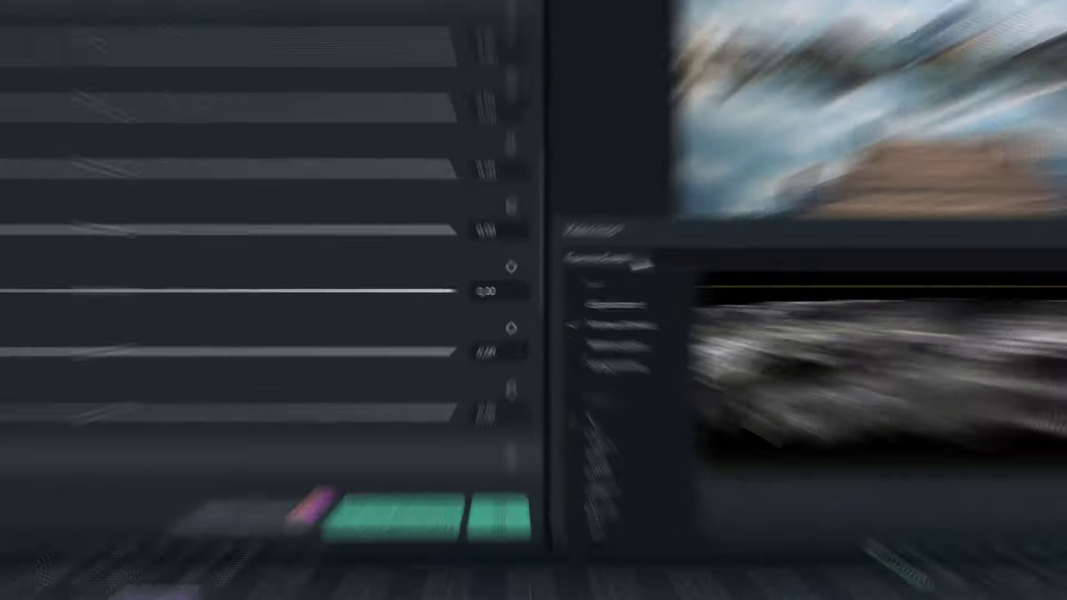
{"action": "left_click", "coordinate": [593, 270]}
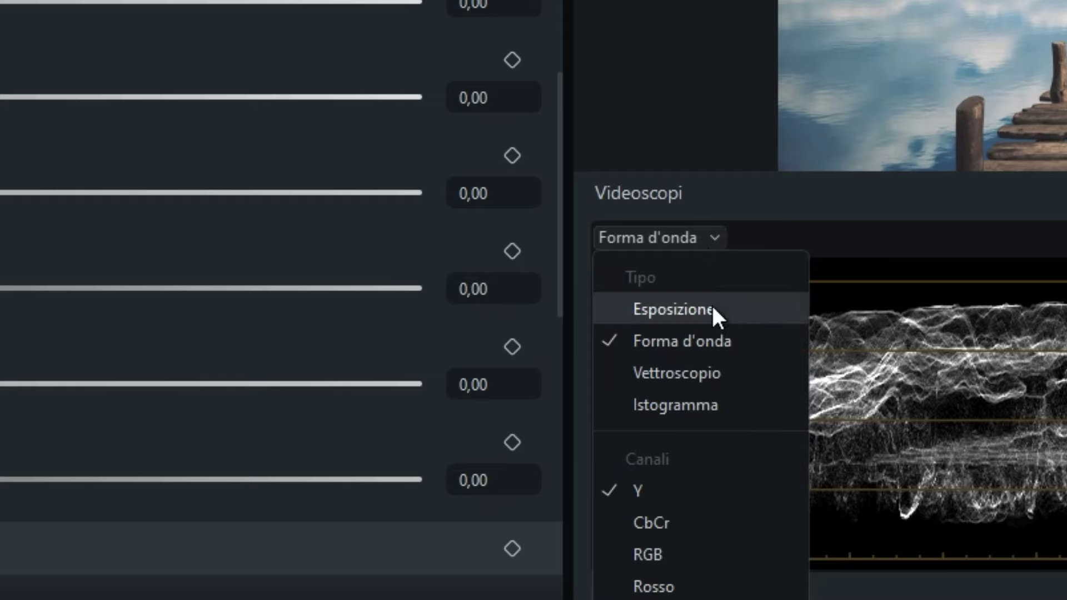
{"action": "left_click", "coordinate": [744, 313]}
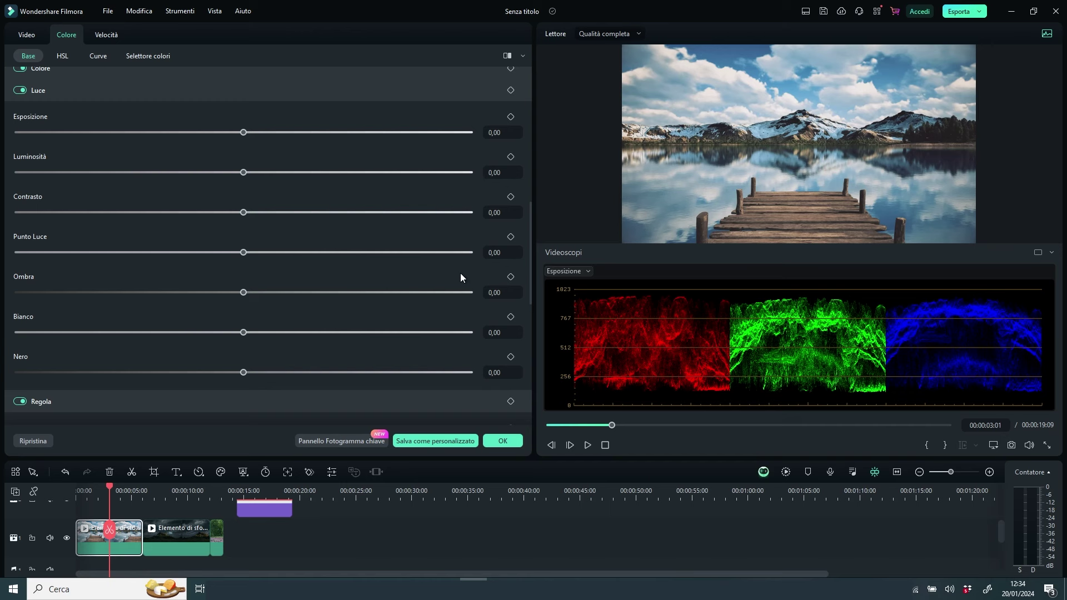
- Try a warmer Temperatura, Tinta at 19 and a different Saturazione on the lake clip, resetting each adjustment
{"action": "scroll", "coordinate": [274, 325], "scroll_direction": "down", "scroll_amount": 4}
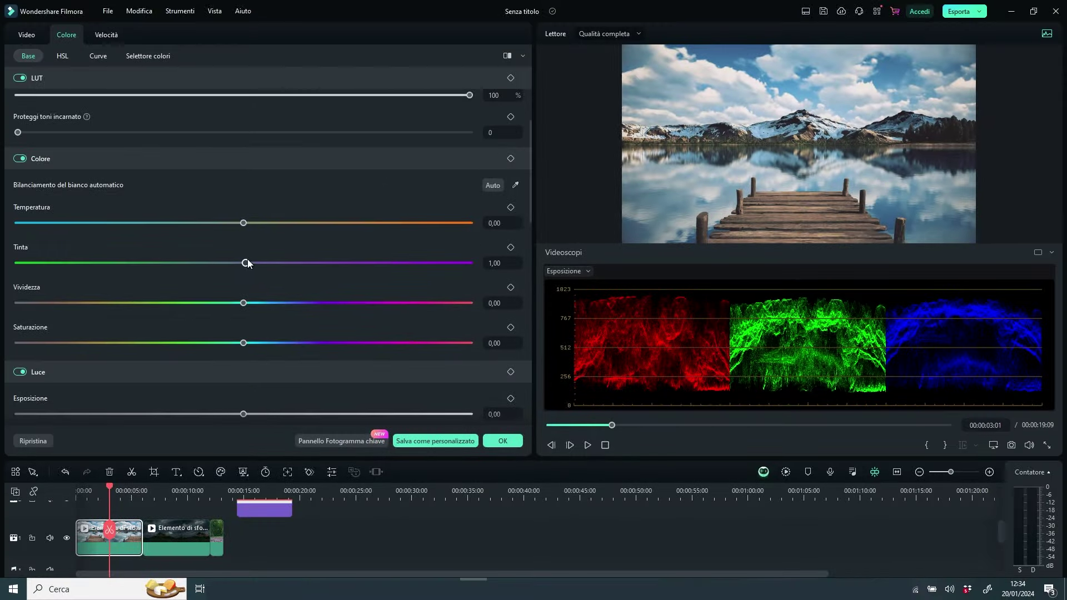
{"action": "left_click_drag", "start_coordinate": [248, 259], "coordinate": [286, 262]}
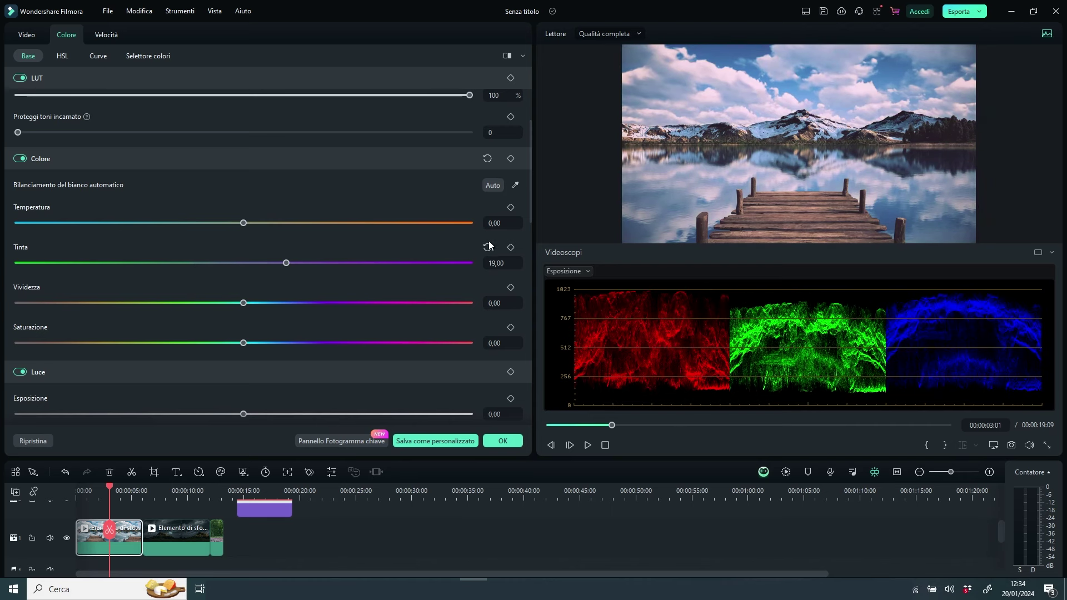
{"action": "left_click", "coordinate": [487, 247]}
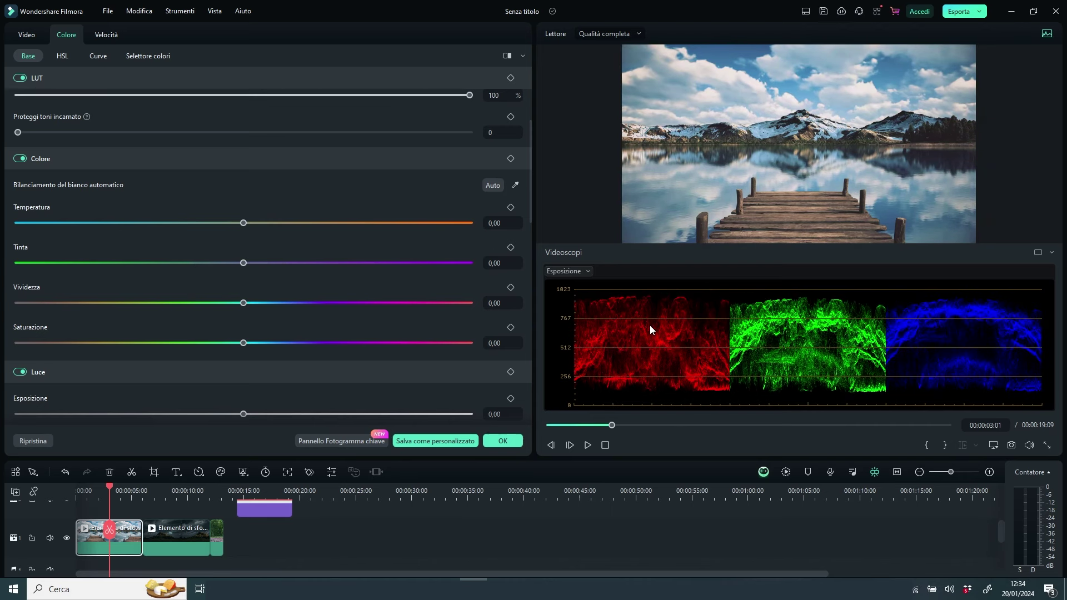
{"action": "mouse_move", "coordinate": [243, 343]}
{"action": "left_mouse_down"}
{"action": "mouse_move", "coordinate": [18, 355]}
{"action": "mouse_move", "coordinate": [232, 364]}
{"action": "left_mouse_up"}
{"action": "left_click", "coordinate": [488, 327]}
- Open the video scope's choice of types and channels
{"action": "left_click", "coordinate": [586, 271]}
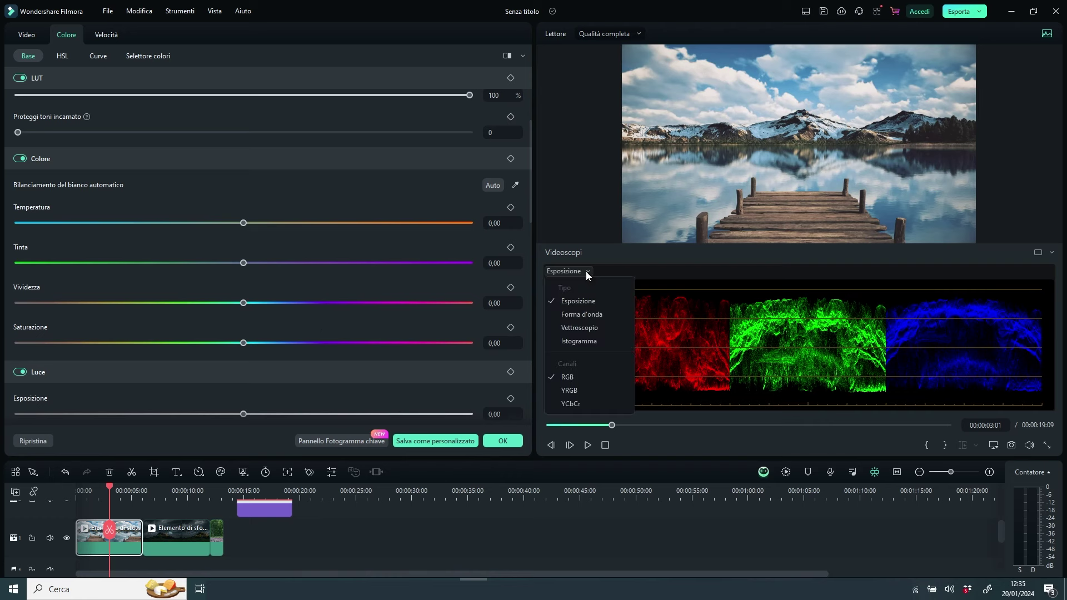